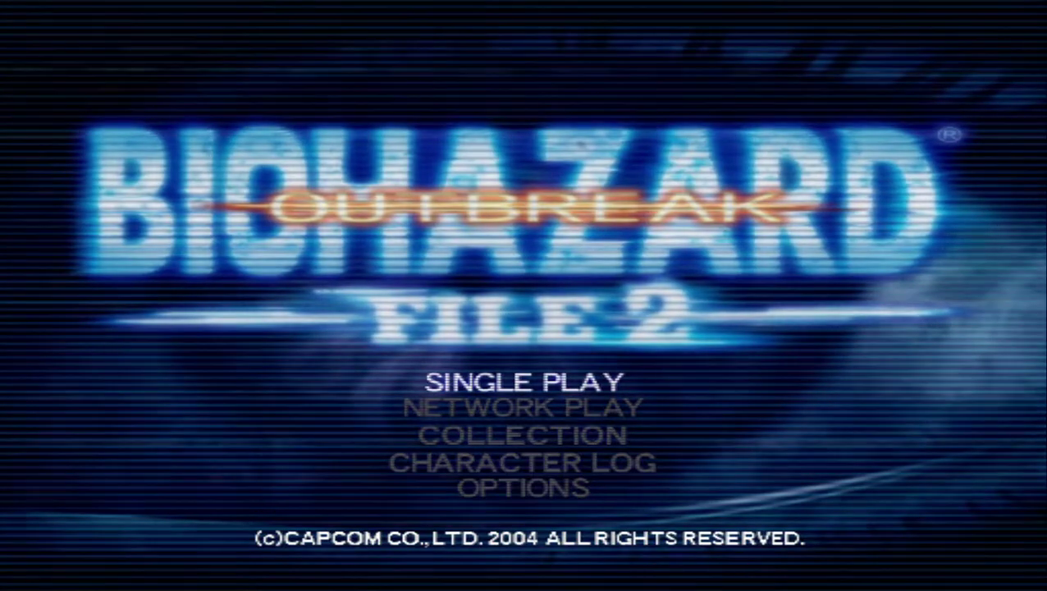
Choose NETWORK PLAY and load the NET file from memory card slot 1.
{"action": "key", "text": "Down"}
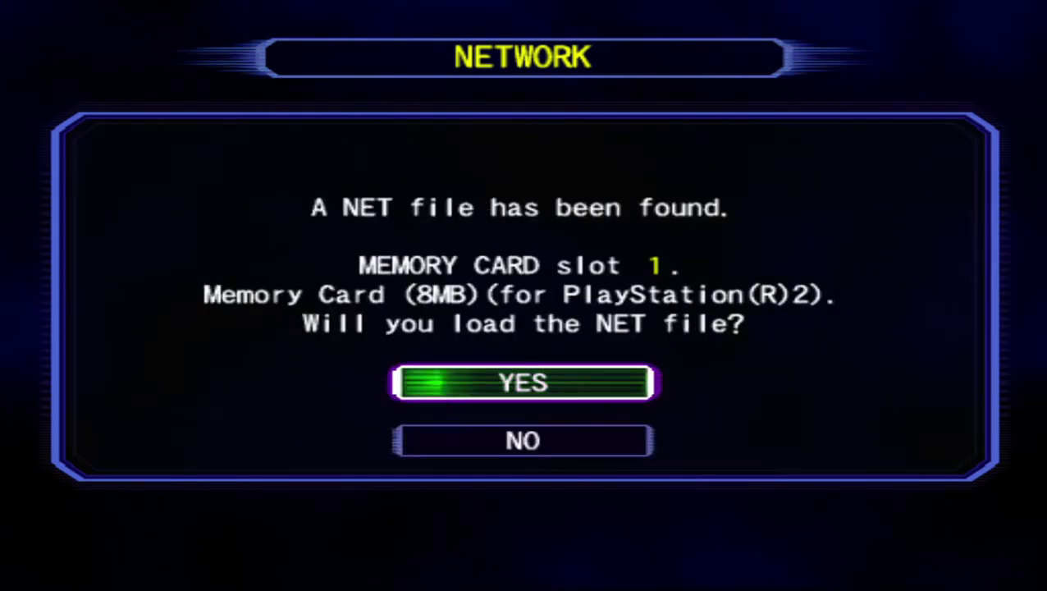
{"action": "key", "text": "Return"}
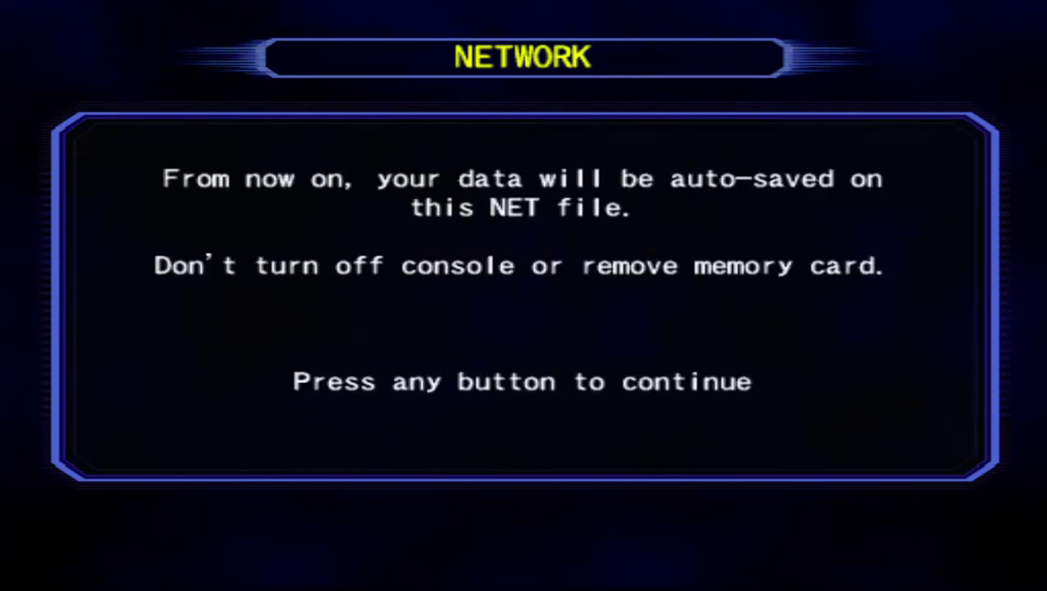
Dismiss the auto-save notice, start NETWORK CONNECTION, and accept the server terms.
{"action": "key", "text": "Return"}
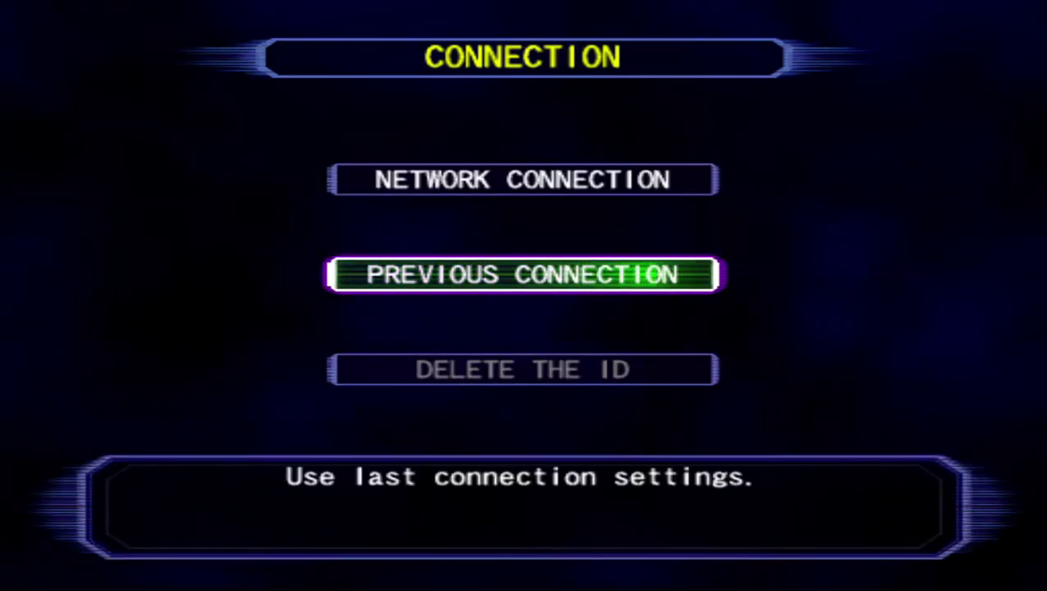
{"action": "key", "text": "Up"}
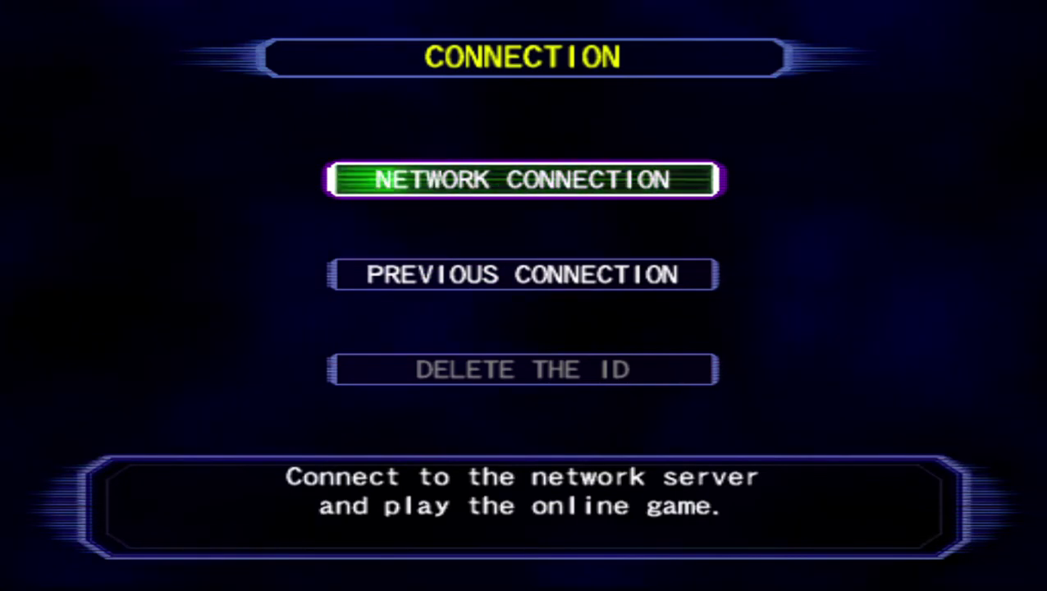
{"action": "key", "text": "Return"}
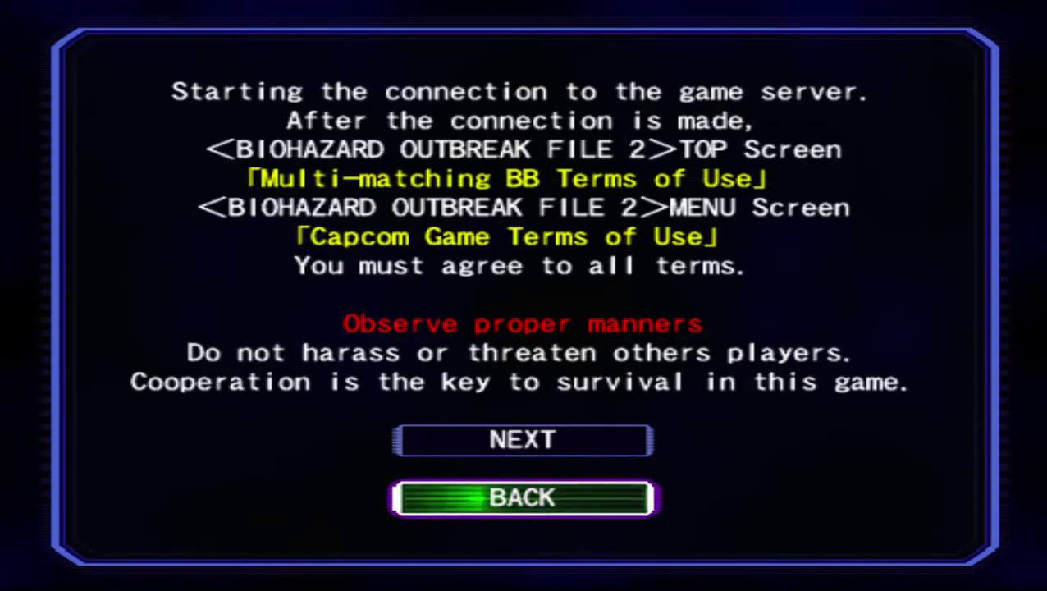
{"action": "key", "text": "Up"}
{"action": "key", "text": "Return"}
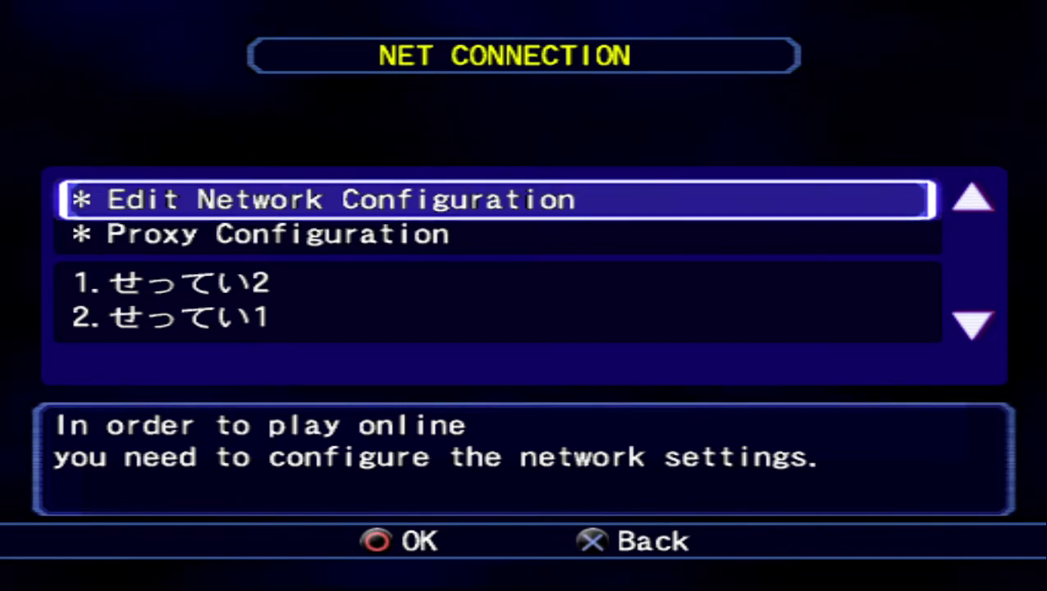
Browse the saved network configurations and proxy settings in the NET CONNECTION list.
{"action": "key", "text": "Down"}
{"action": "key", "text": "Down"}
{"action": "key", "text": "Down"}
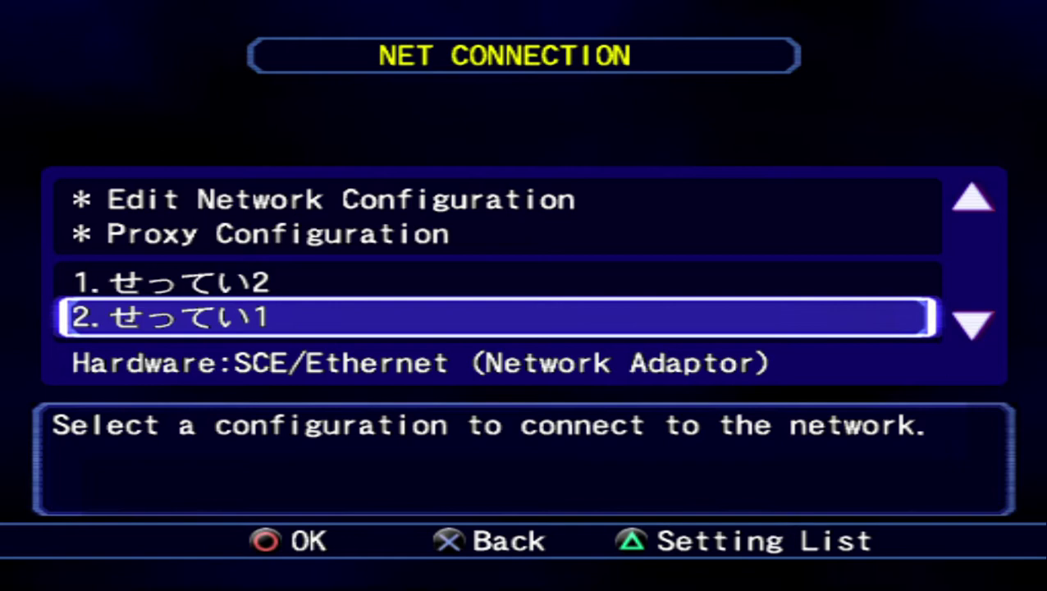
{"action": "key", "text": "Up"}
{"action": "key", "text": "Down"}
{"action": "key", "text": "Up"}
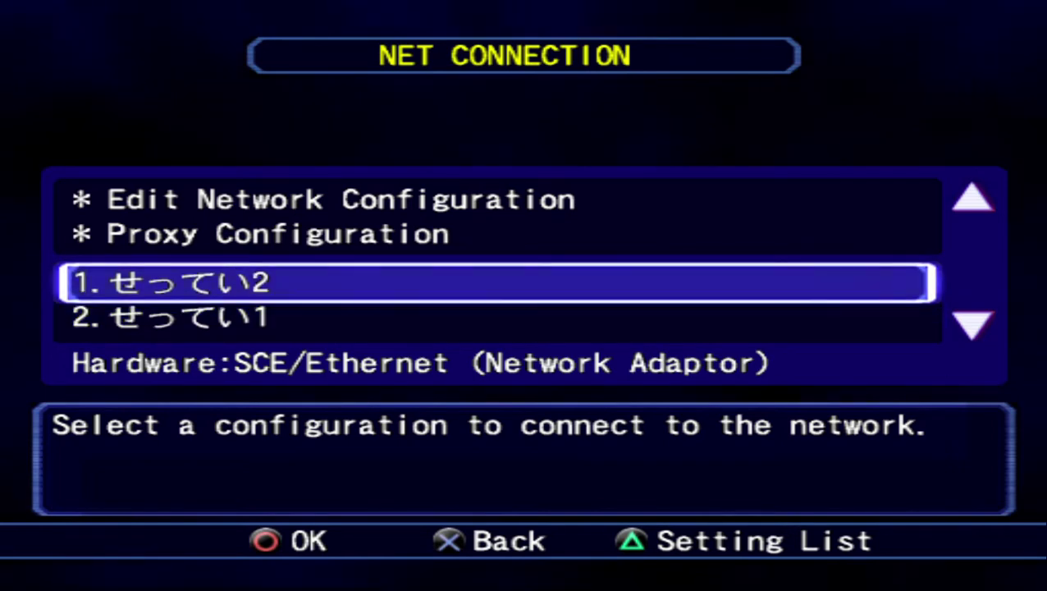
{"action": "key", "text": "Up"}
{"action": "key", "text": "Down"}
{"action": "key", "text": "Up"}
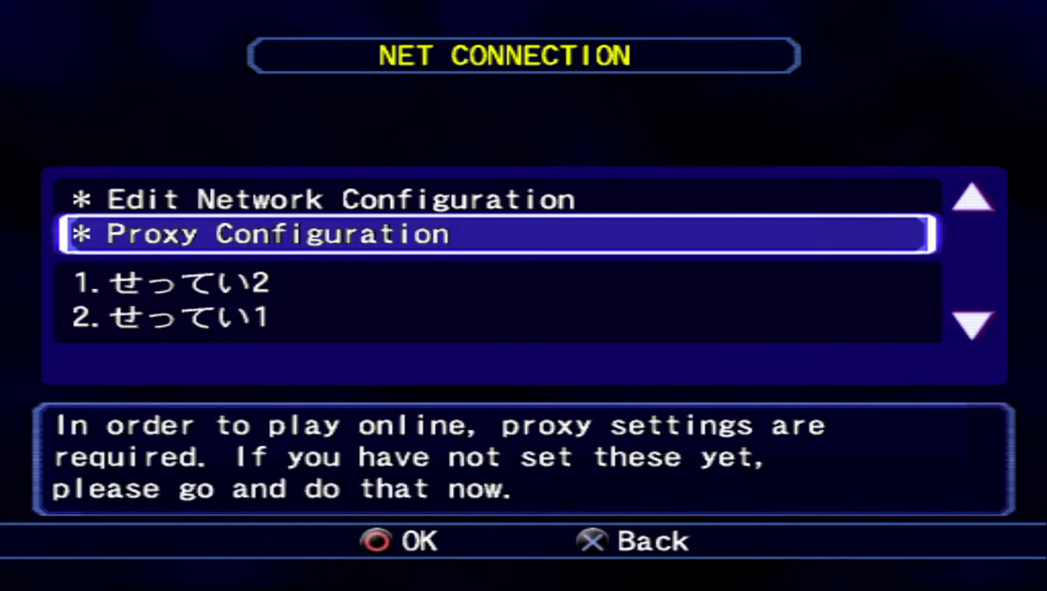
Choose Edit Network Configuration and agree to input new network settings.
{"action": "key", "text": "Up"}
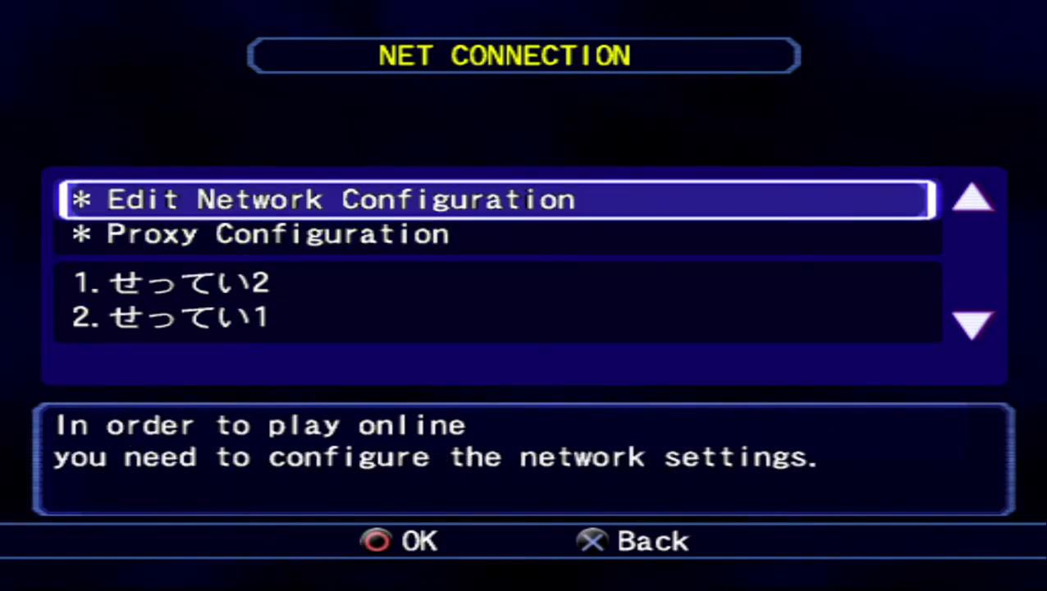
{"action": "key", "text": "Return"}
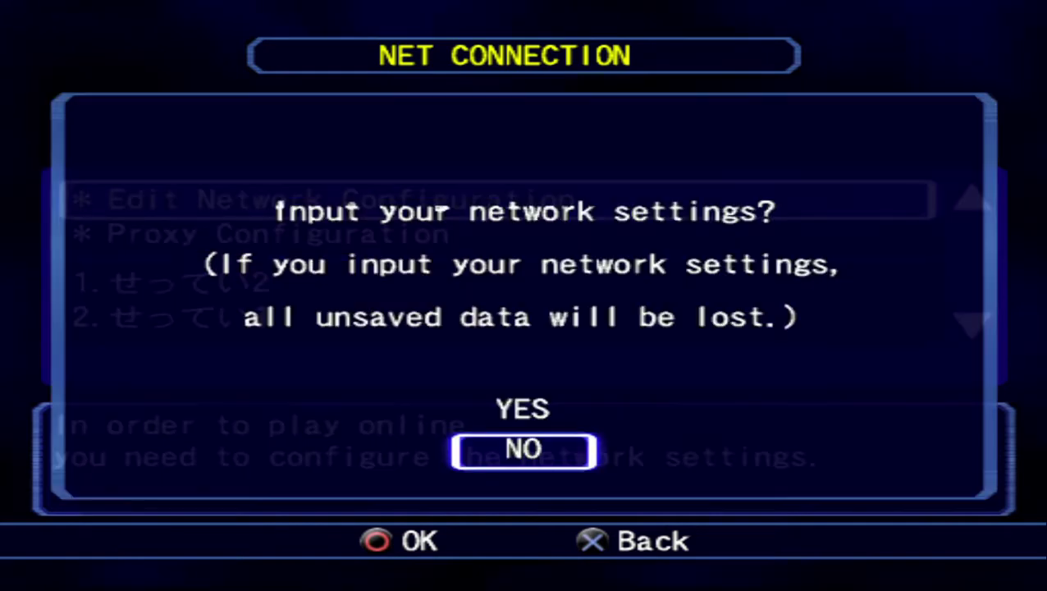
{"action": "key", "text": "Up"}
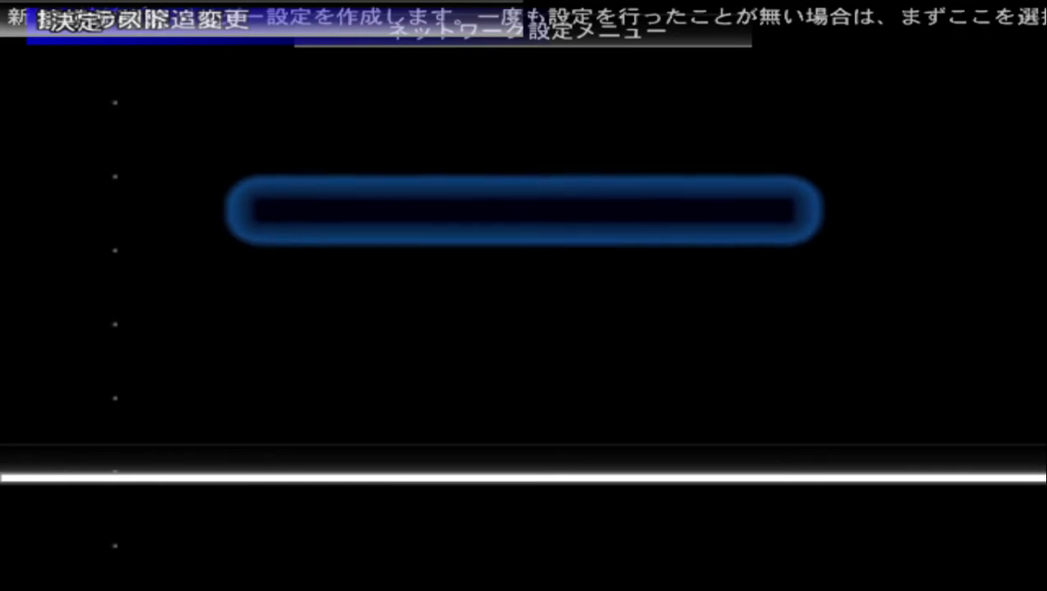
Create a new network setting in guide mode and advance to connection-device selection.
{"action": "key", "text": "Return"}
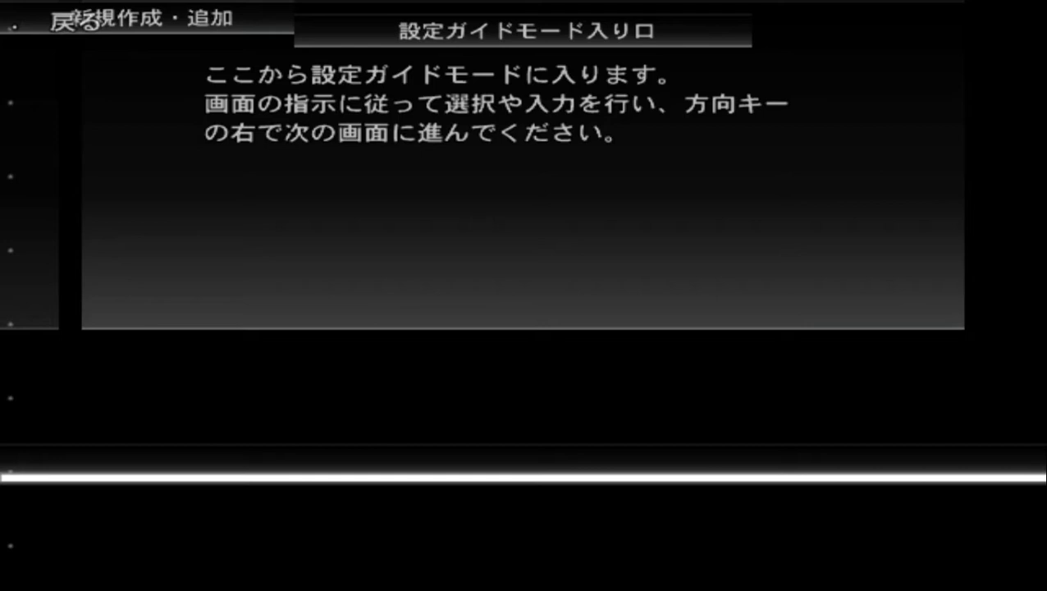
{"action": "key", "text": "Right"}
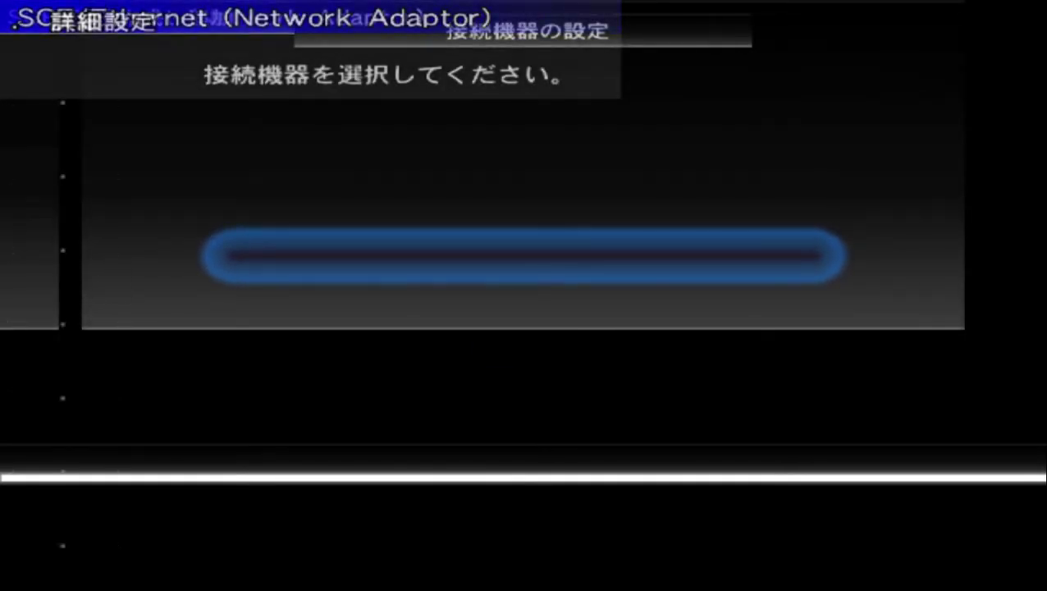
Select SCE Ethernet (Network Adaptor) as the device and answer the PPPoE question.
{"action": "key", "text": "Return"}
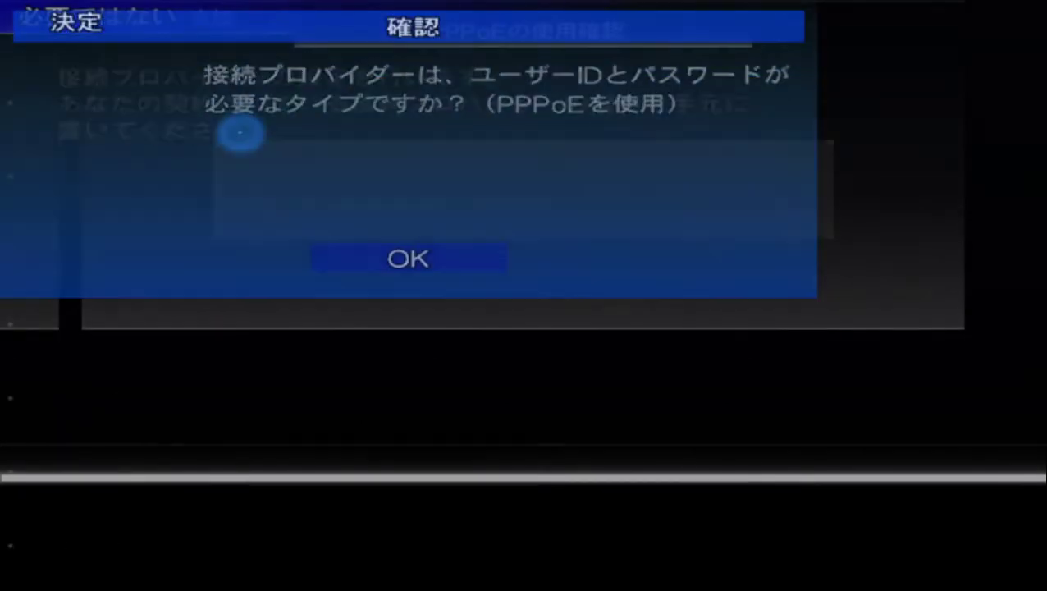
{"action": "key", "text": "Return"}
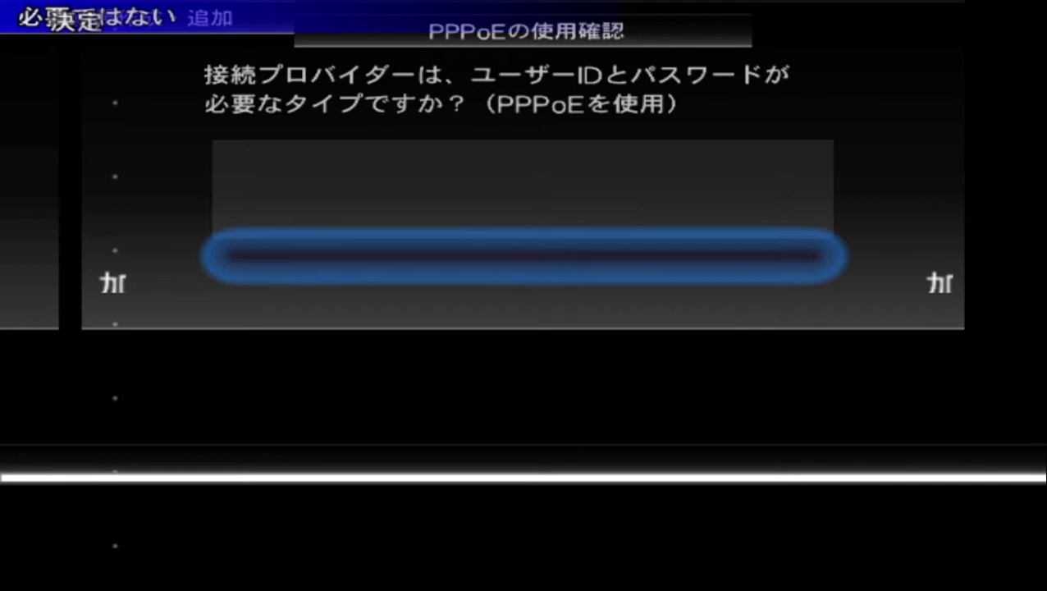
{"action": "key", "text": "Return"}
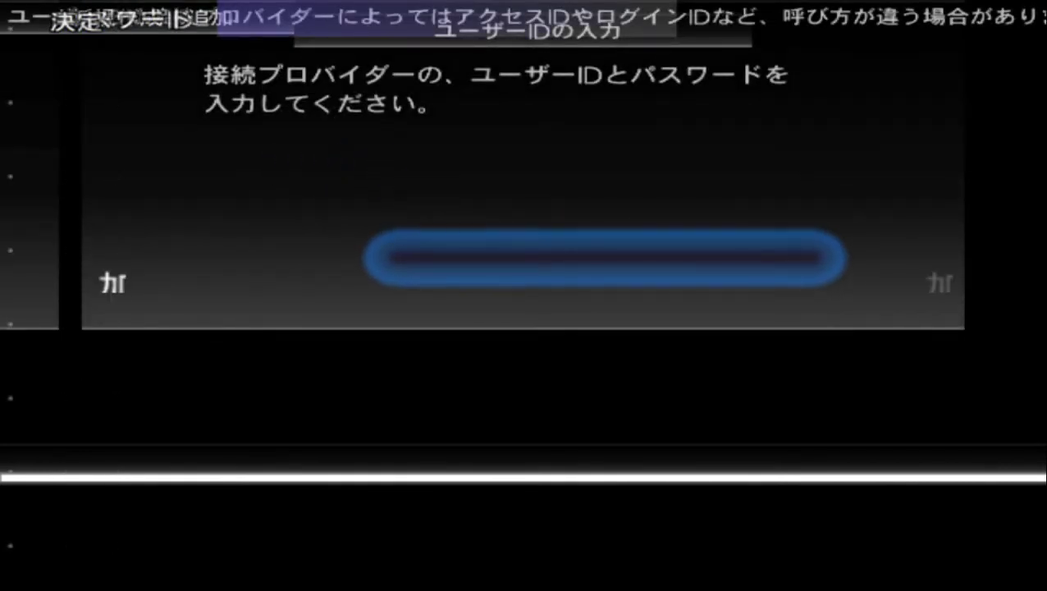
Try the user-ID answer, then back out to the PPPoE question again.
{"action": "key", "text": "Escape"}
{"action": "key", "text": "Return"}
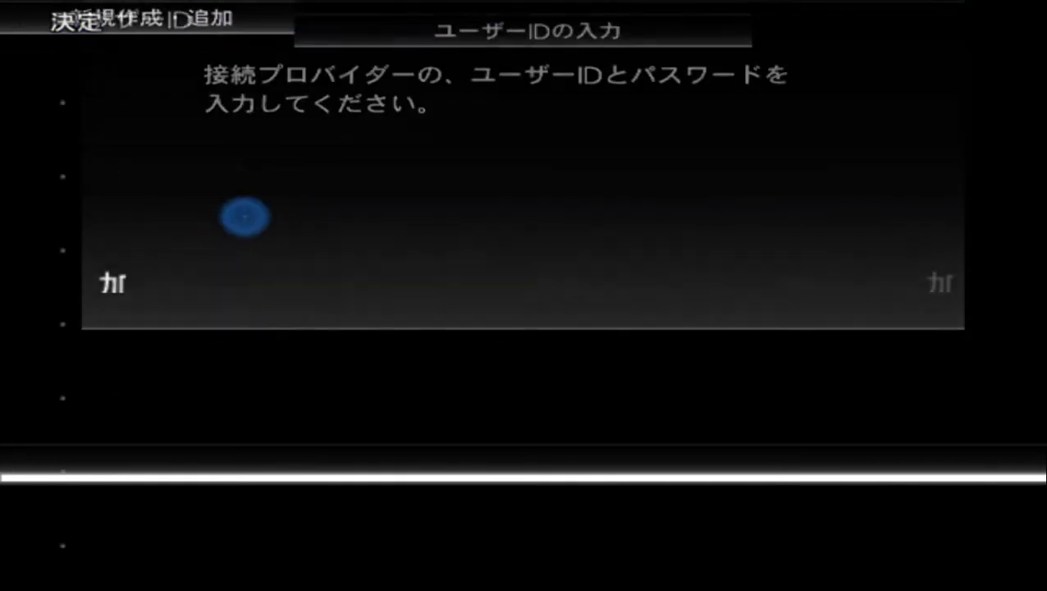
{"action": "key", "text": "Escape"}
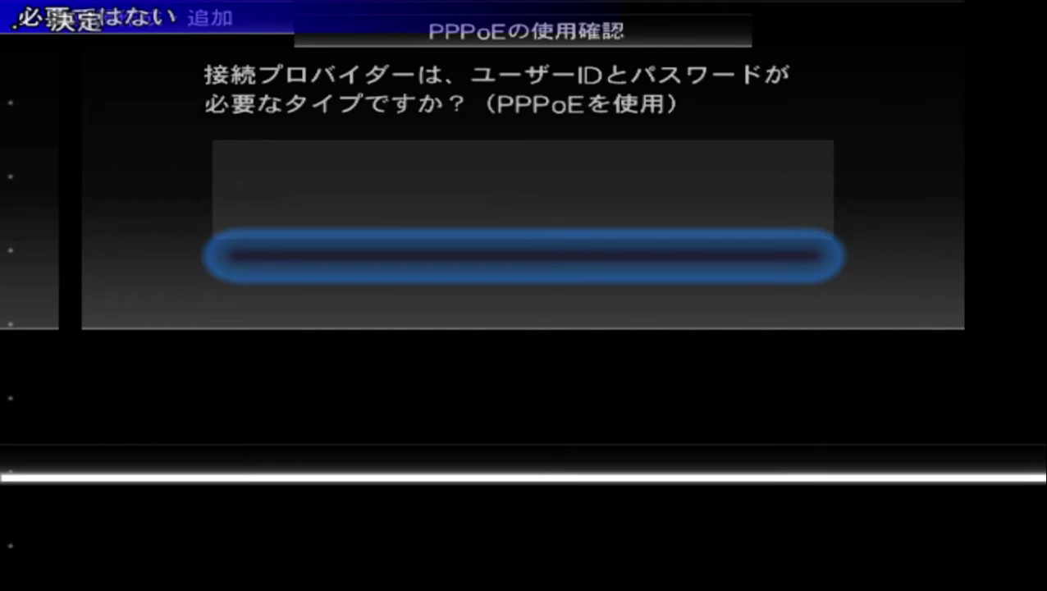
{"action": "key", "text": "Return"}
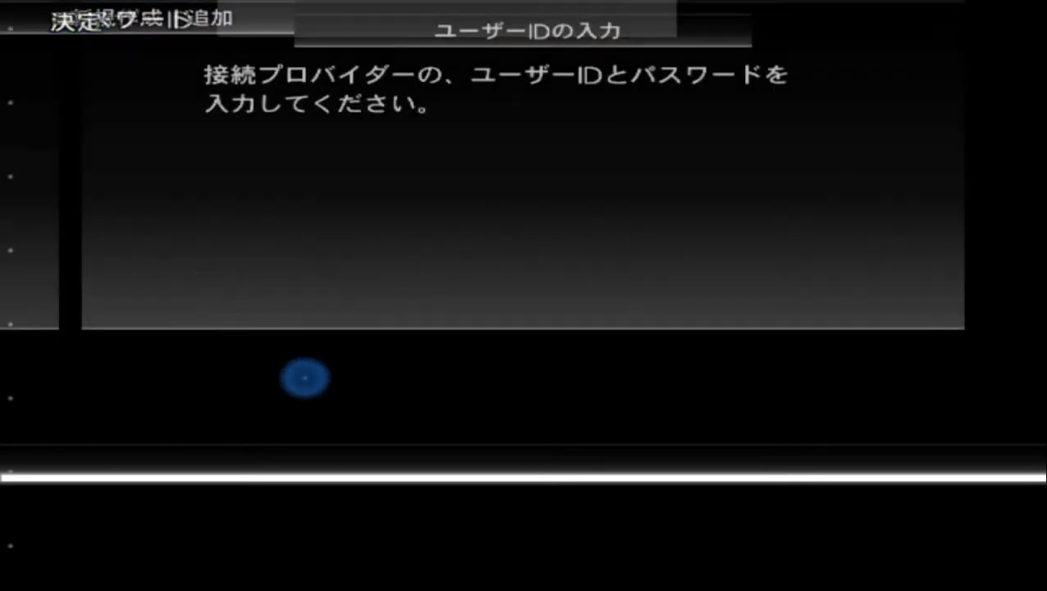
{"action": "key", "text": "Escape"}
{"action": "key", "text": "Return"}
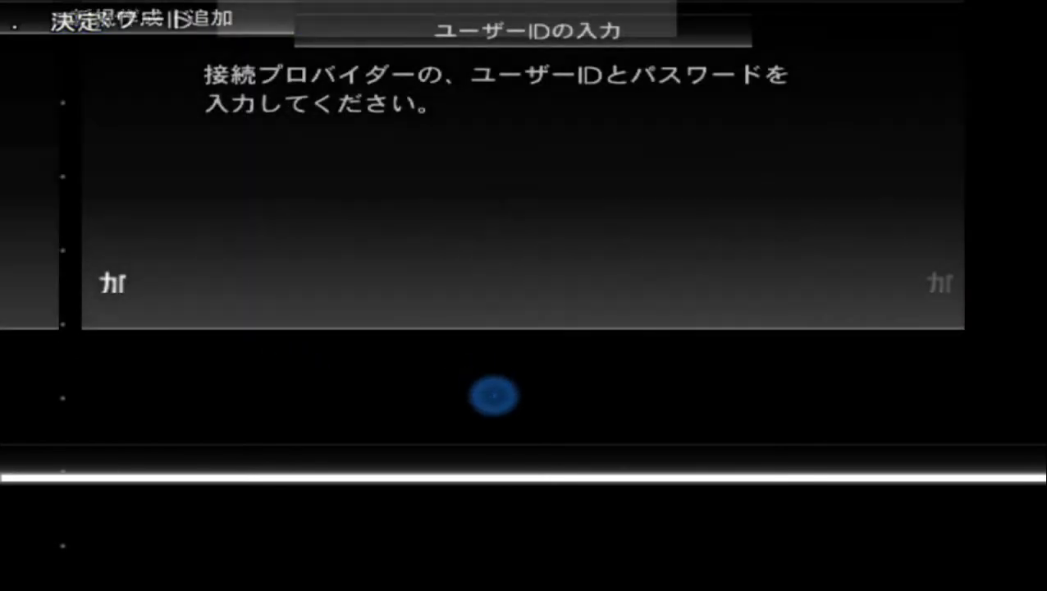
{"action": "key", "text": "Escape"}
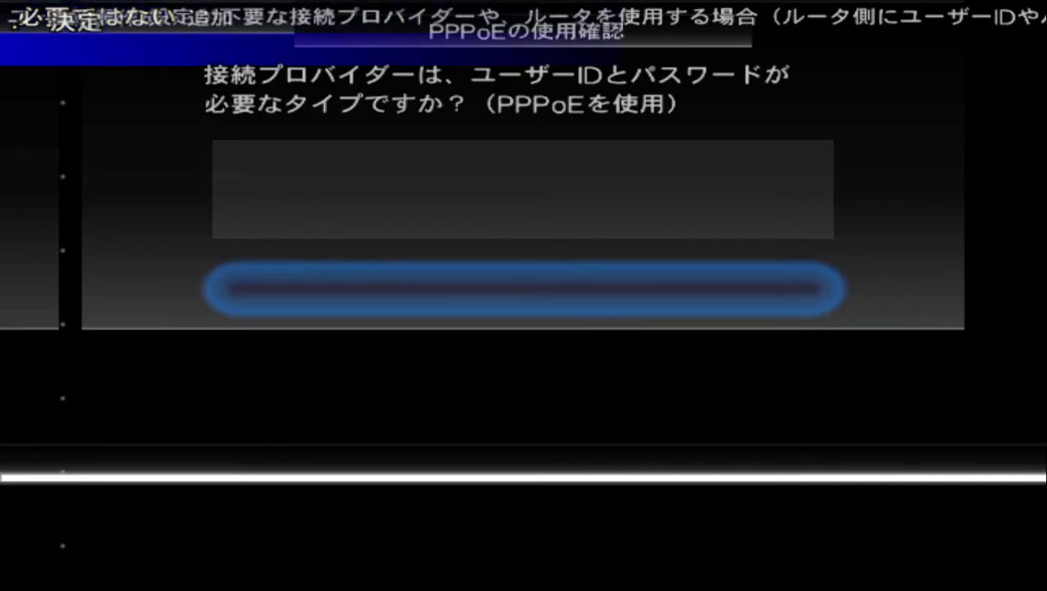
Answer no user ID/password needed, keep automatic IP (DHCP), and choose manual DNS.
{"action": "key", "text": "Return"}
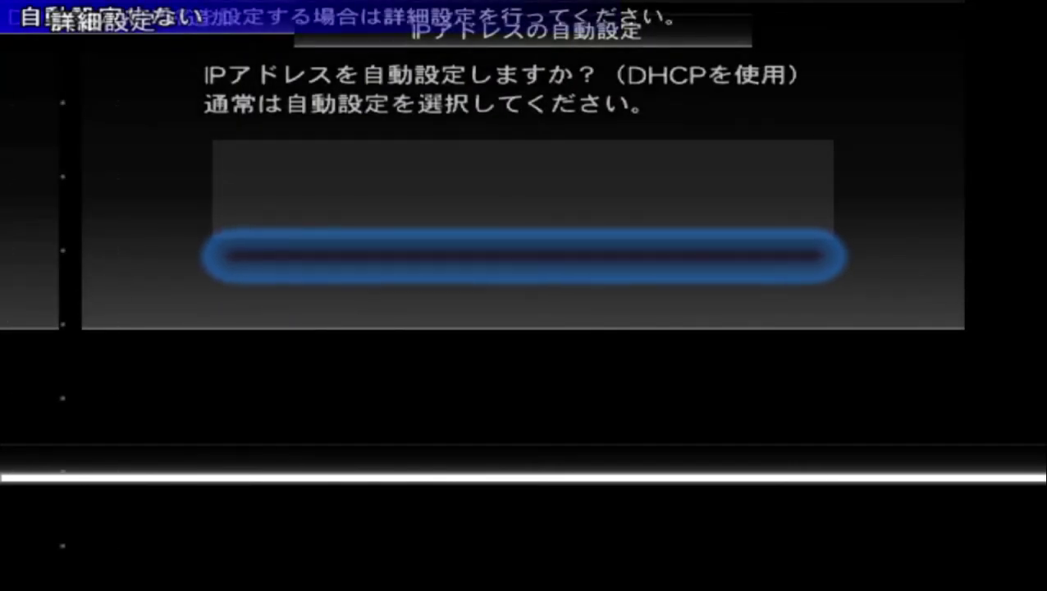
{"action": "key", "text": "Return"}
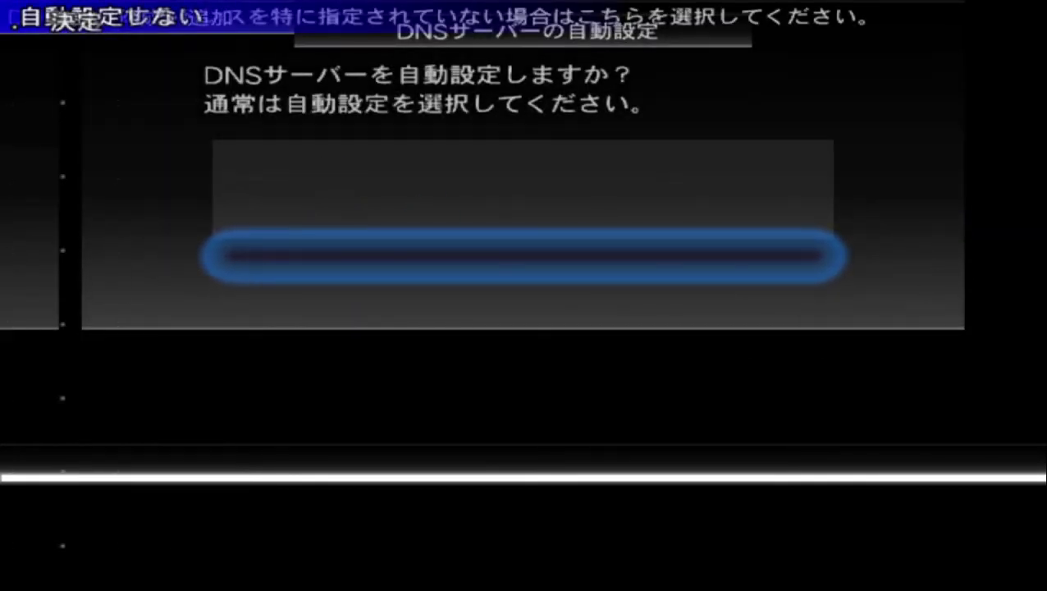
{"action": "key", "text": "Down"}
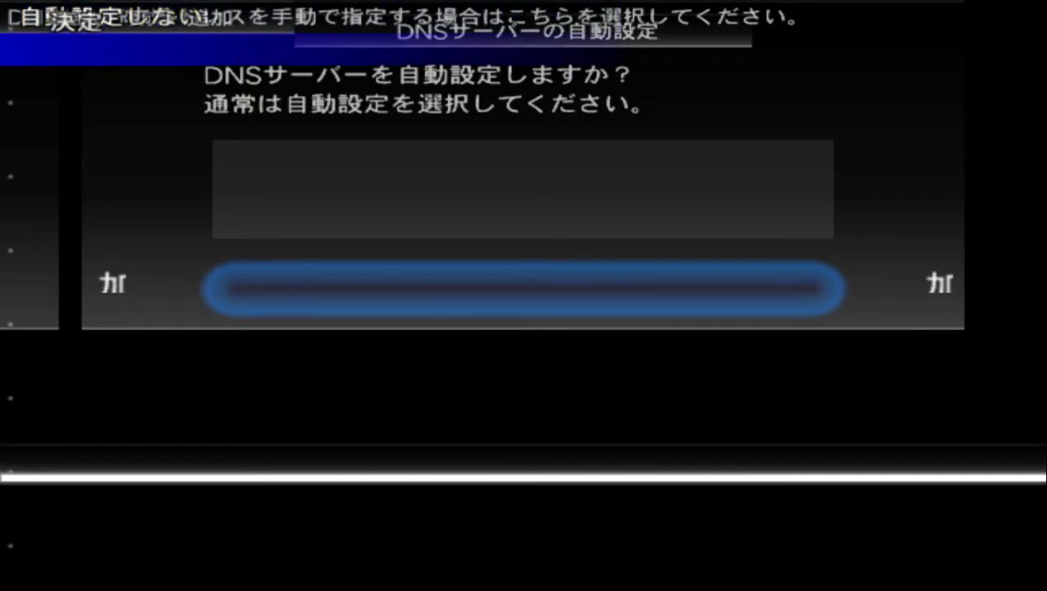
{"action": "key", "text": "Return"}
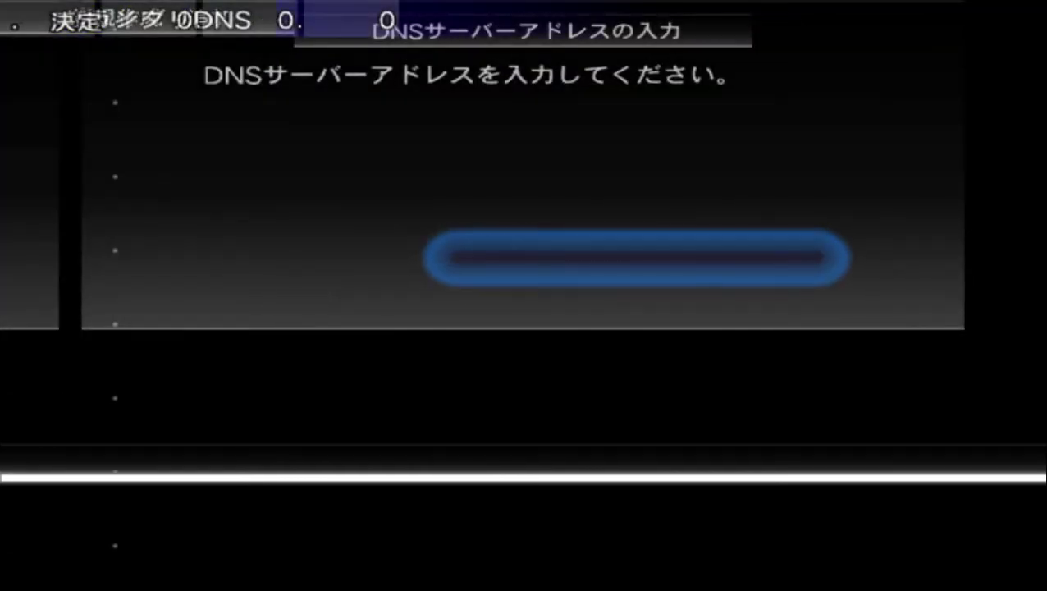
Set the primary DNS address octets to 198, 207 and 98.
{"action": "key", "text": "Return"}
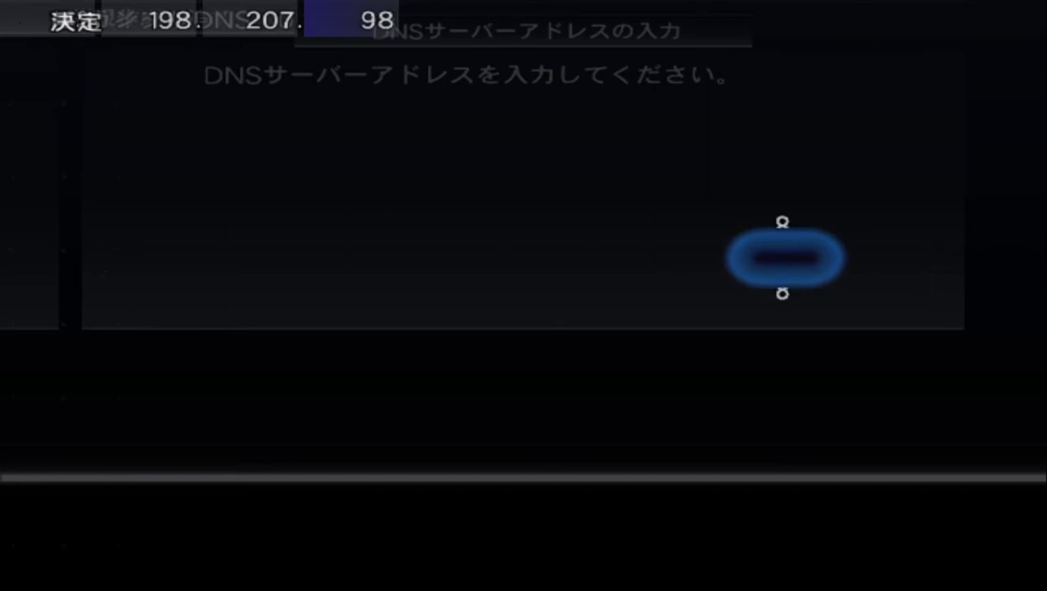
{"action": "key", "text": "Up"}
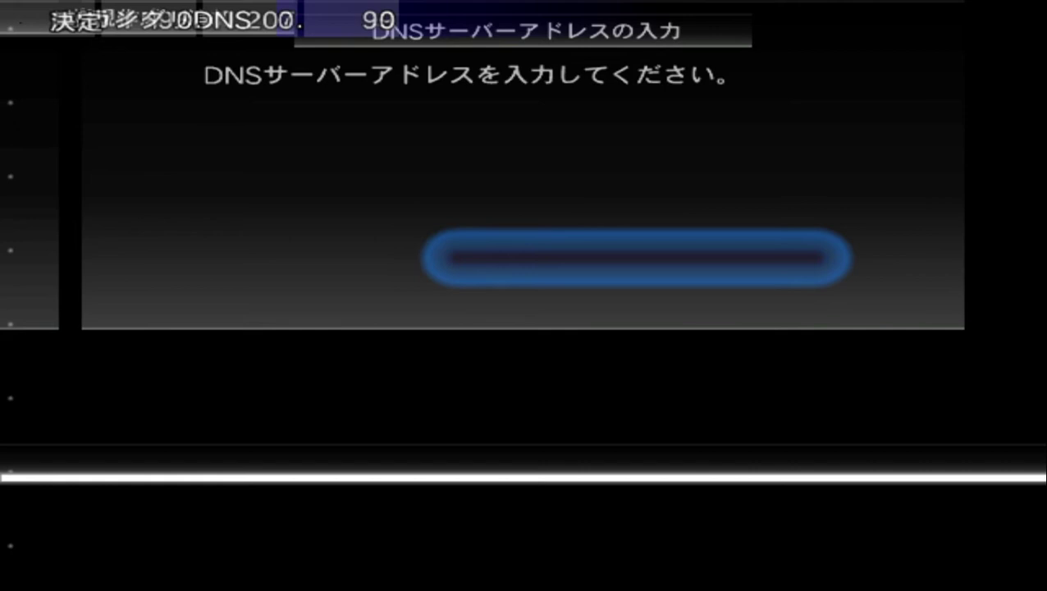
Confirm DNS 173.198.207.99 and the setting name, review the summary, and save to slot 1.
{"action": "key", "text": "Return"}
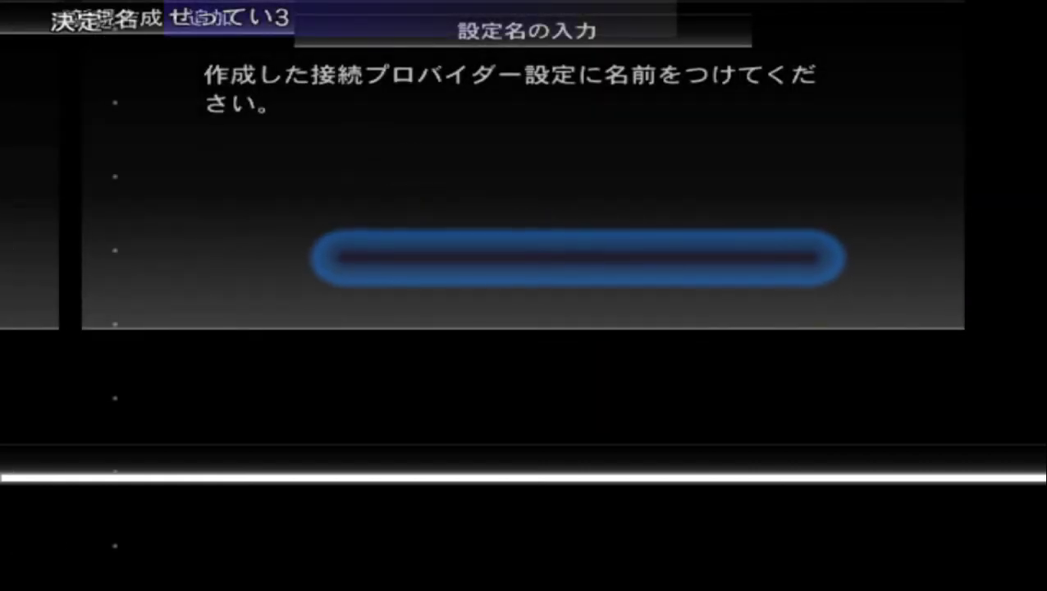
{"action": "key", "text": "Return"}
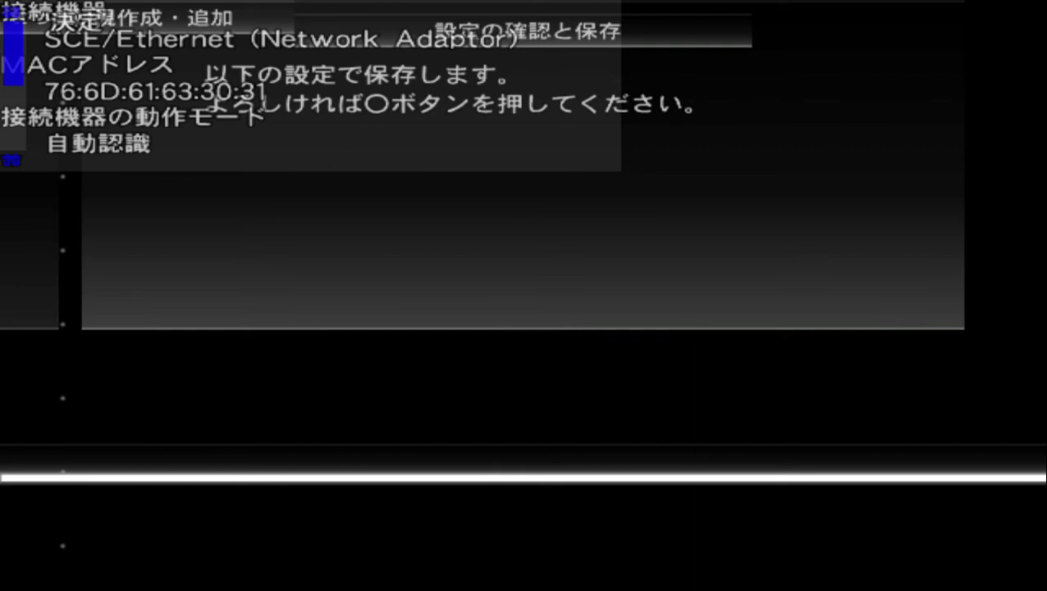
{"action": "key", "text": "Down"}
{"action": "key", "text": "Down"}
{"action": "key", "text": "Down"}
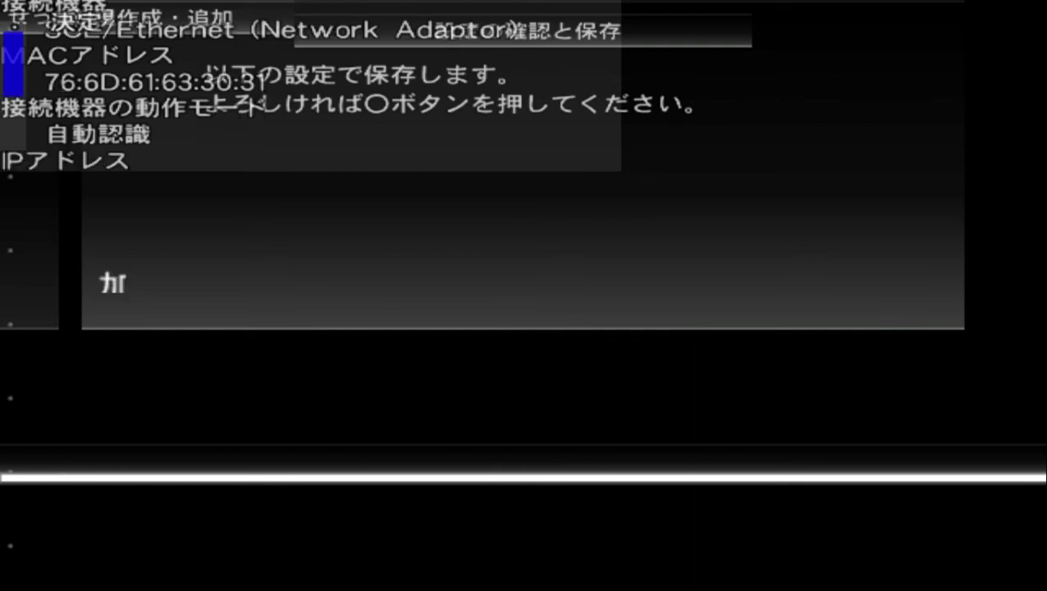
{"action": "key", "text": "Down"}
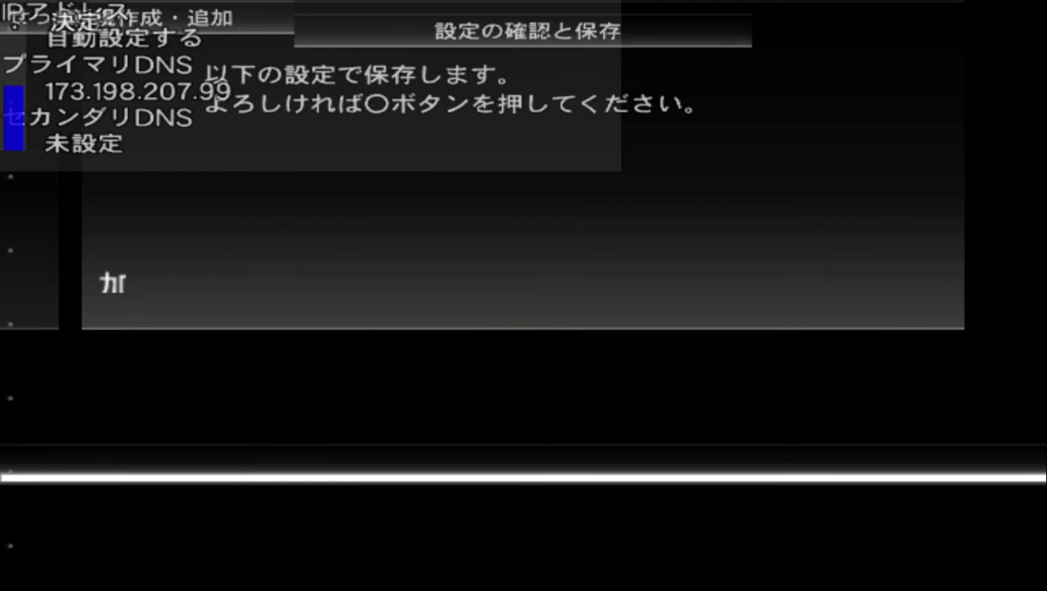
{"action": "key", "text": "Return"}
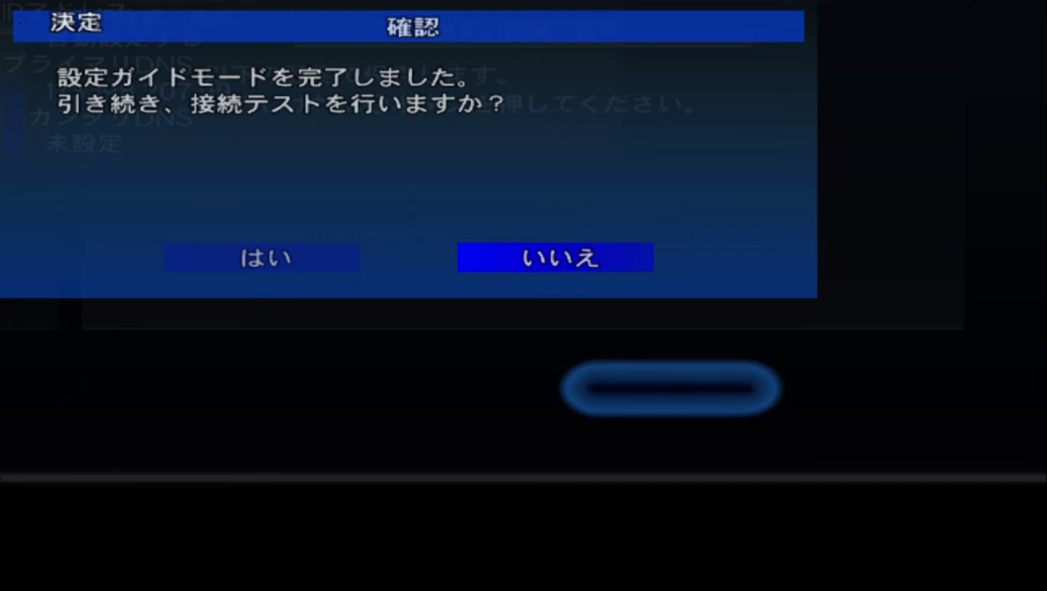
Start the connection test, then cancel it.
{"action": "key", "text": "Left"}
{"action": "key", "text": "Return"}
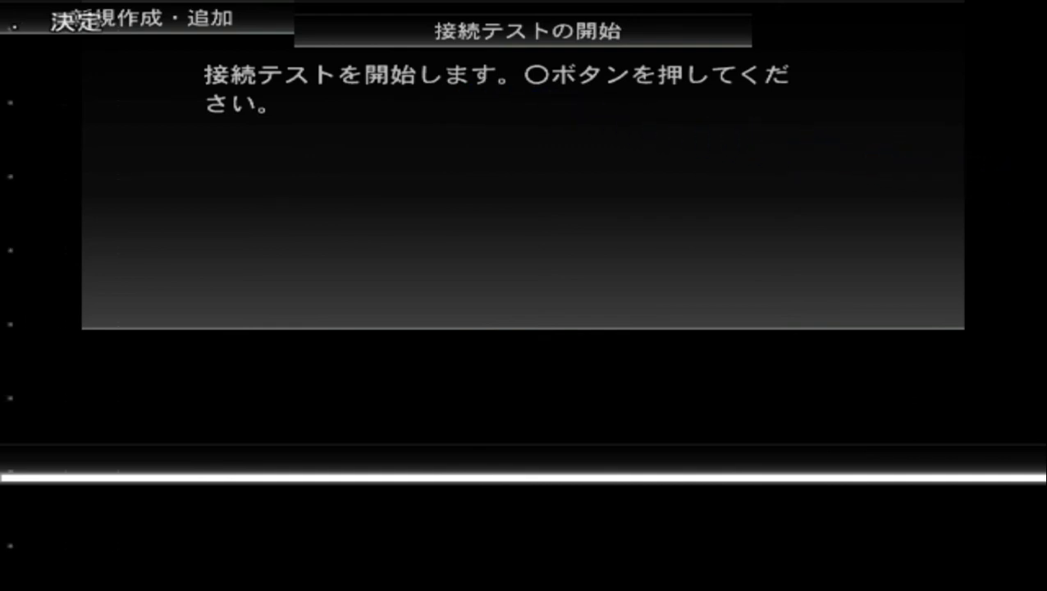
{"action": "key", "text": "Escape"}
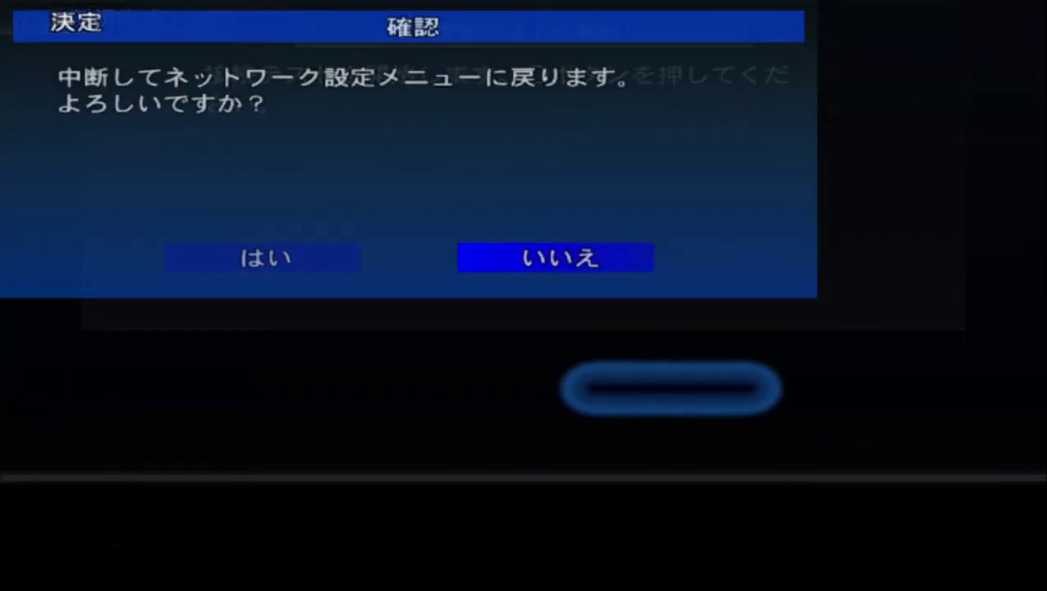
Return to the network settings menu and choose 終了する to exit the utility.
{"action": "key", "text": "Left"}
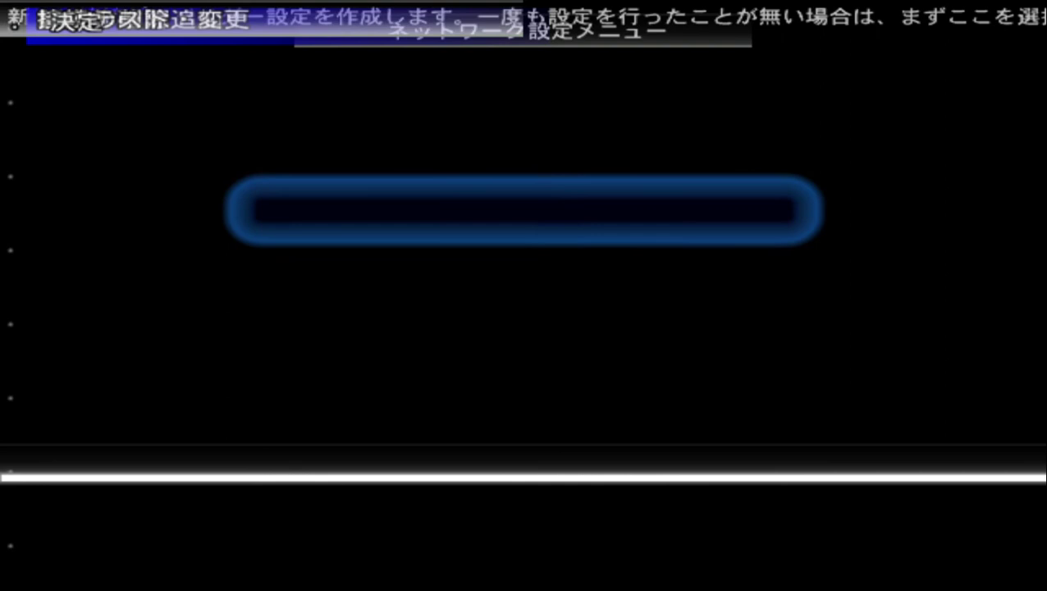
{"action": "key", "text": "Escape"}
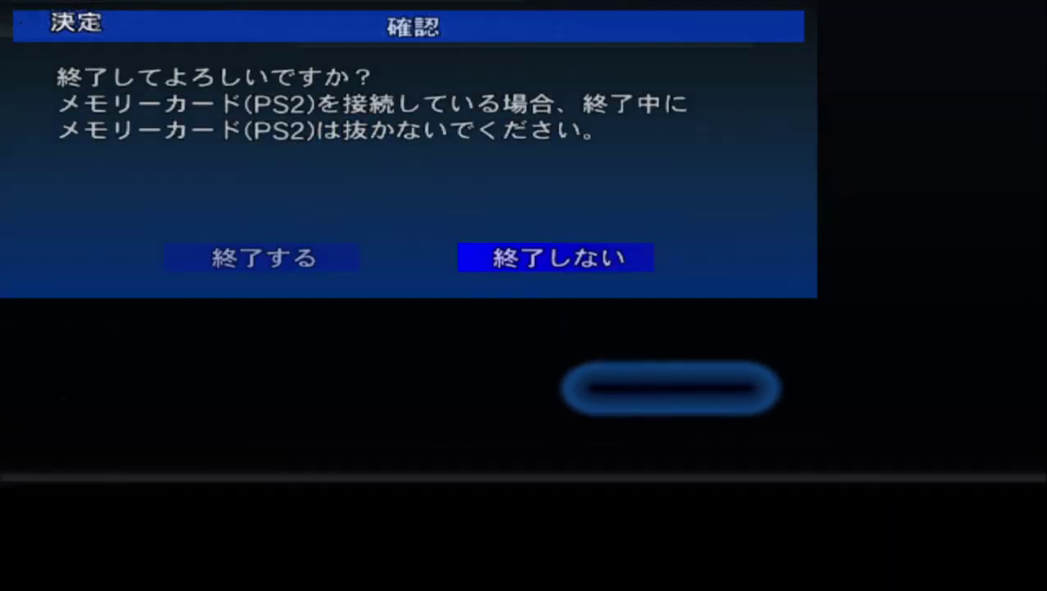
{"action": "key", "text": "Left"}
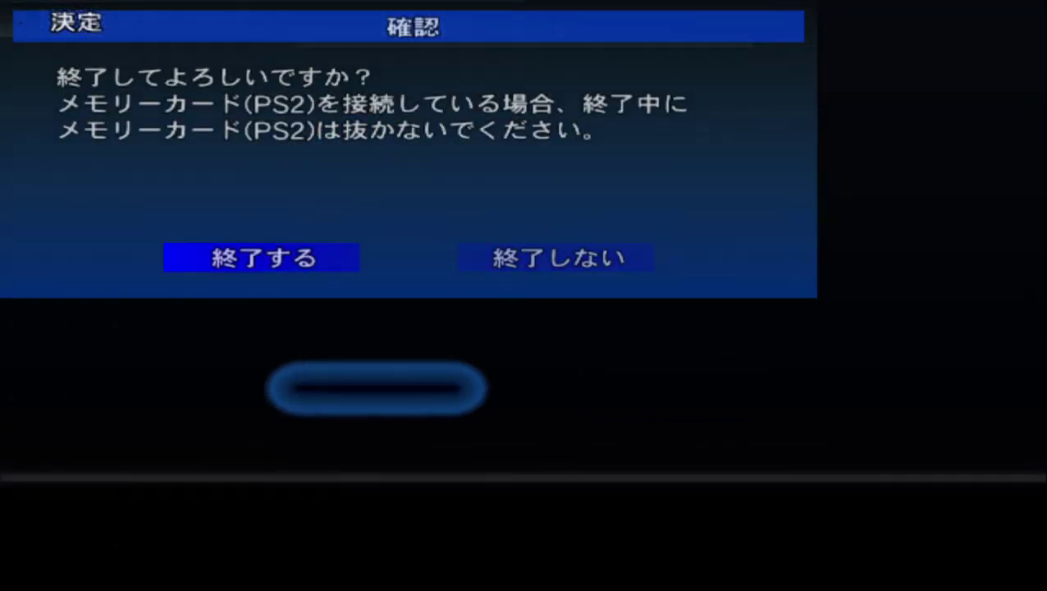